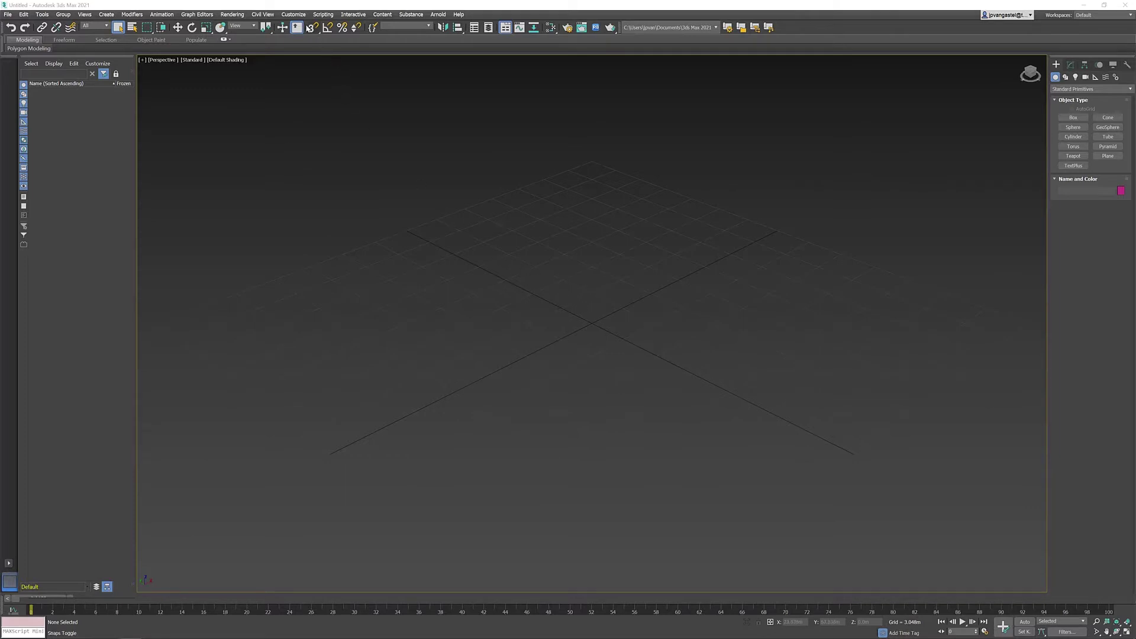
- Look at the keyboard settings in Customize User Interface, then close that dialog
click(294, 14)
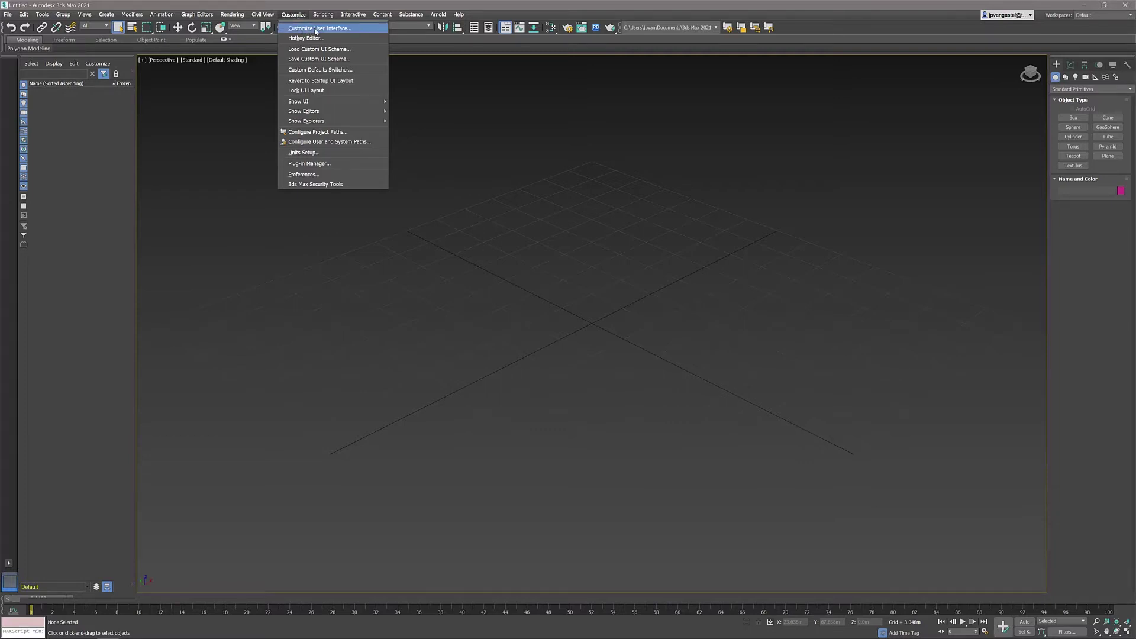
click(314, 29)
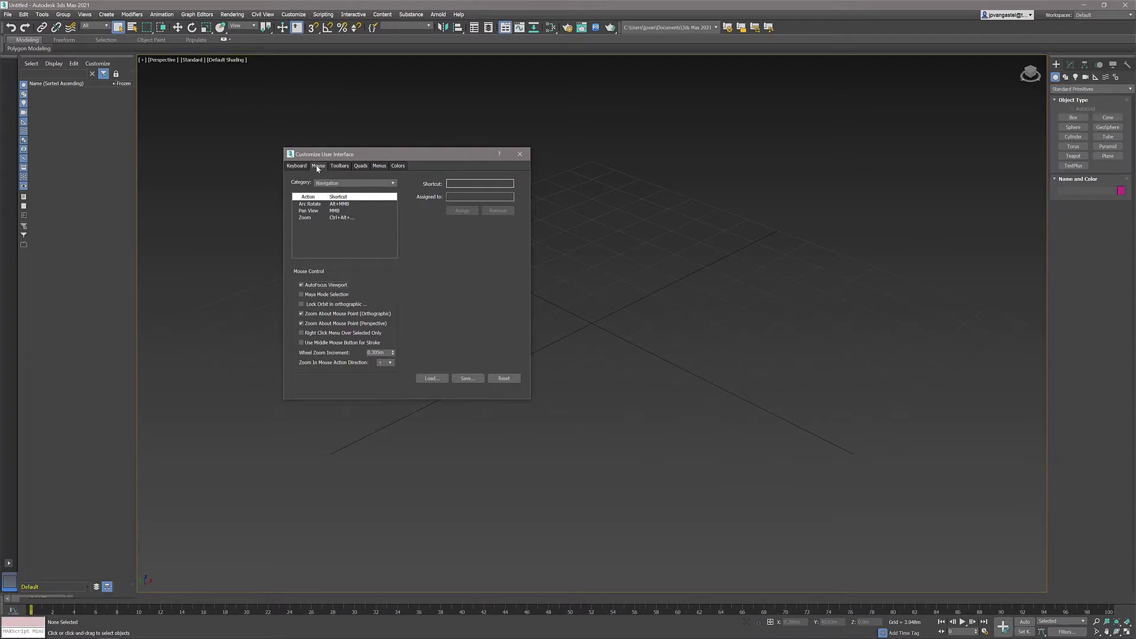
click(299, 167)
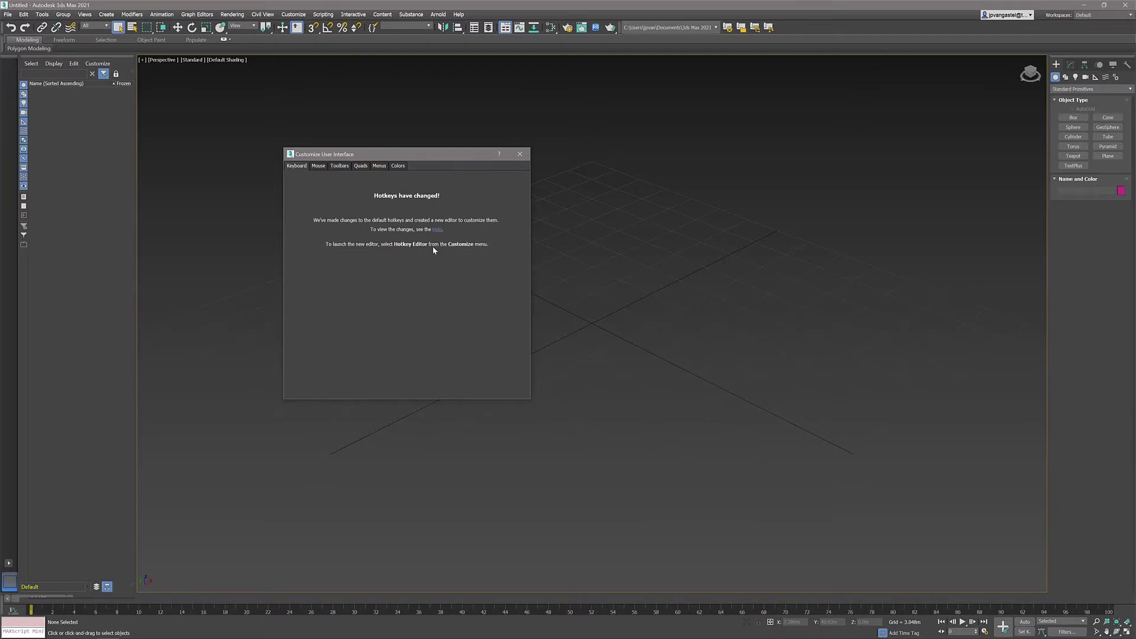
click(520, 155)
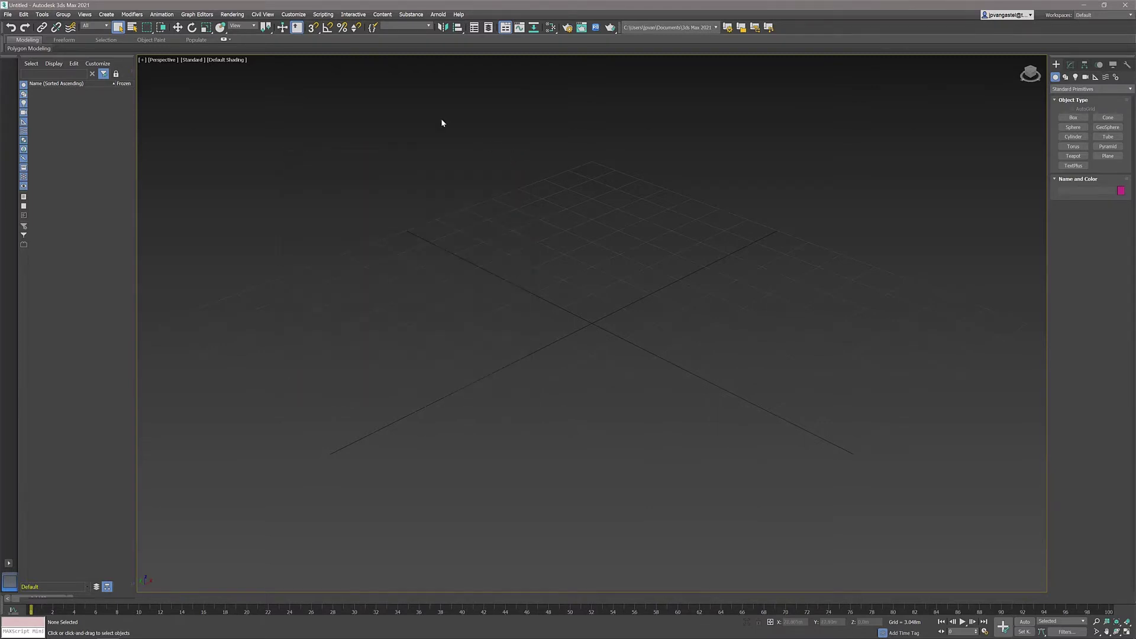
- Bring up the Hotkey Editor, enlarge its window and focus the action search field
click(293, 15)
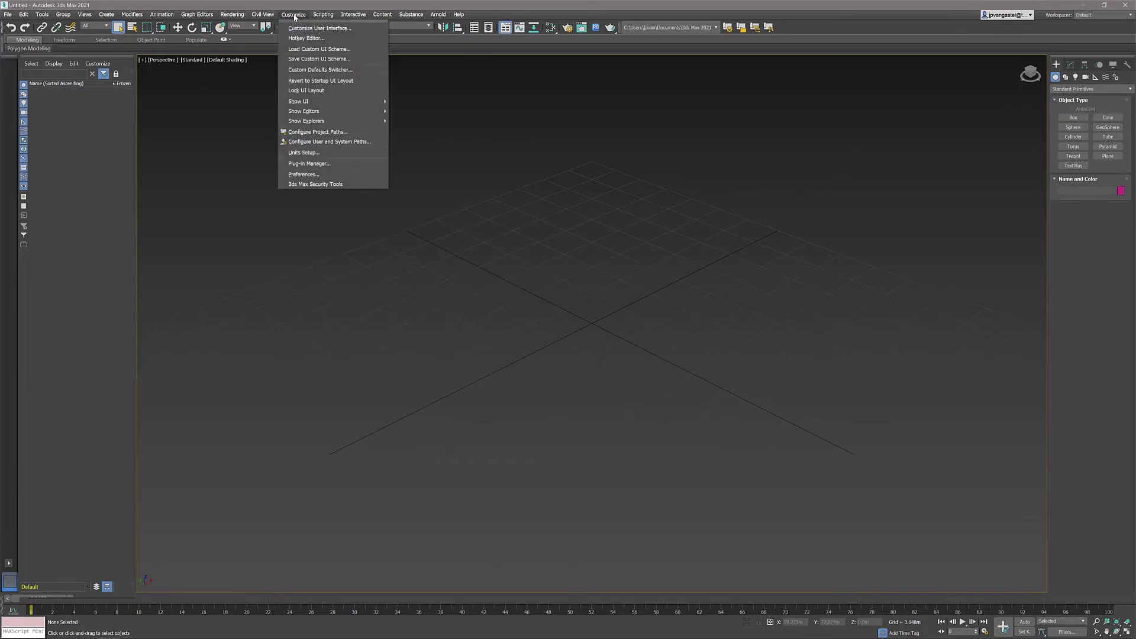
click(313, 40)
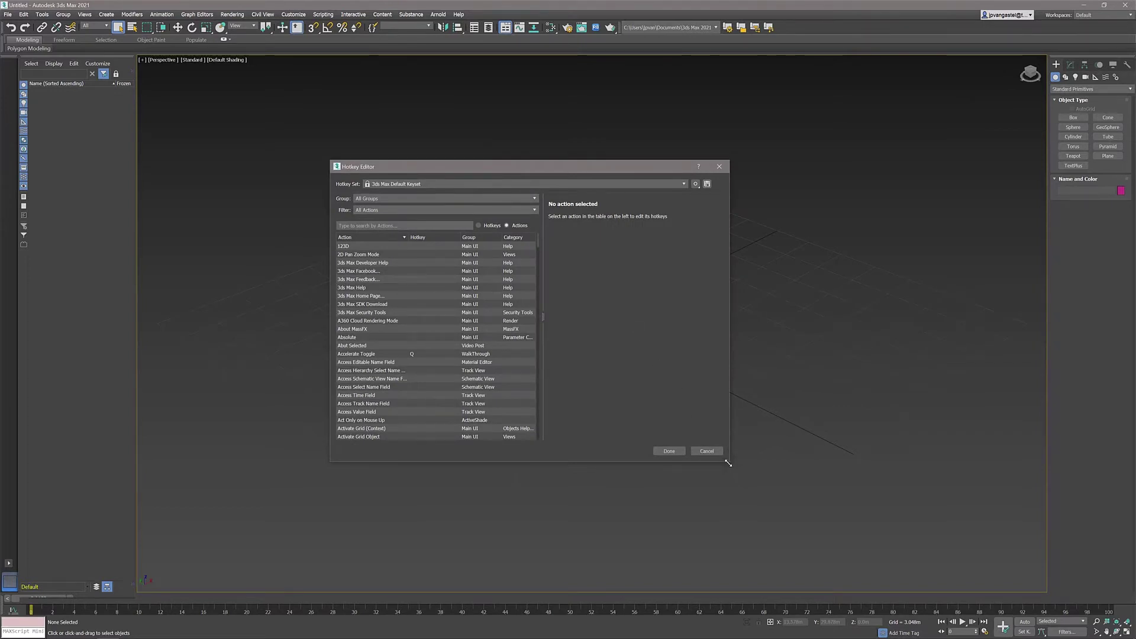
mouse_move(730, 462)
mouse_down()
mouse_move(708, 455)
mouse_move(740, 461)
mouse_up()
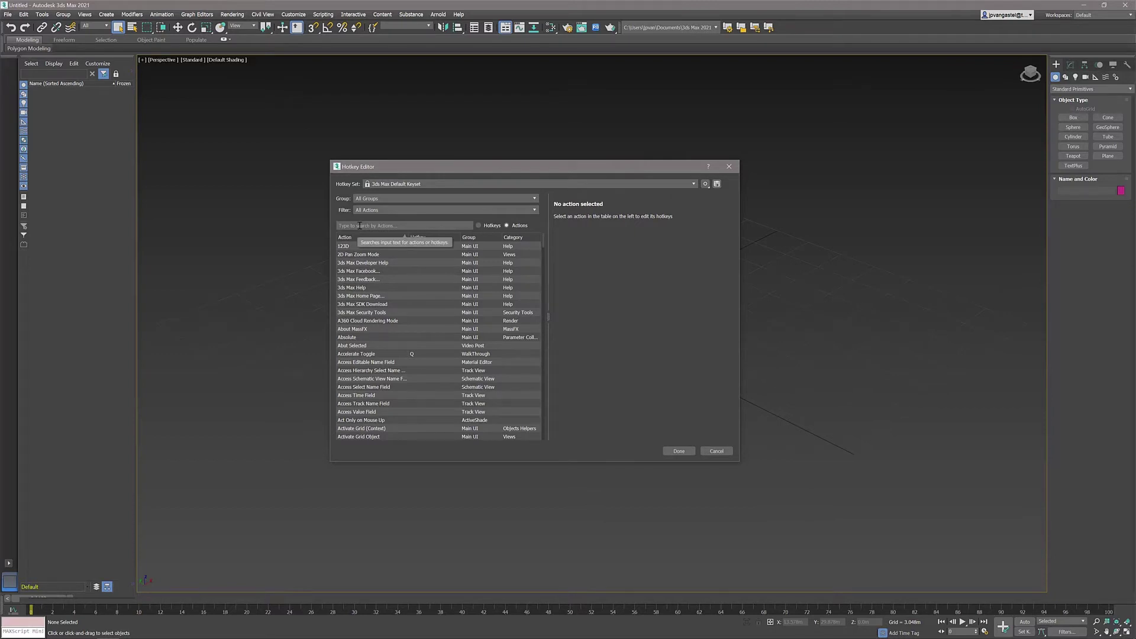
click(359, 226)
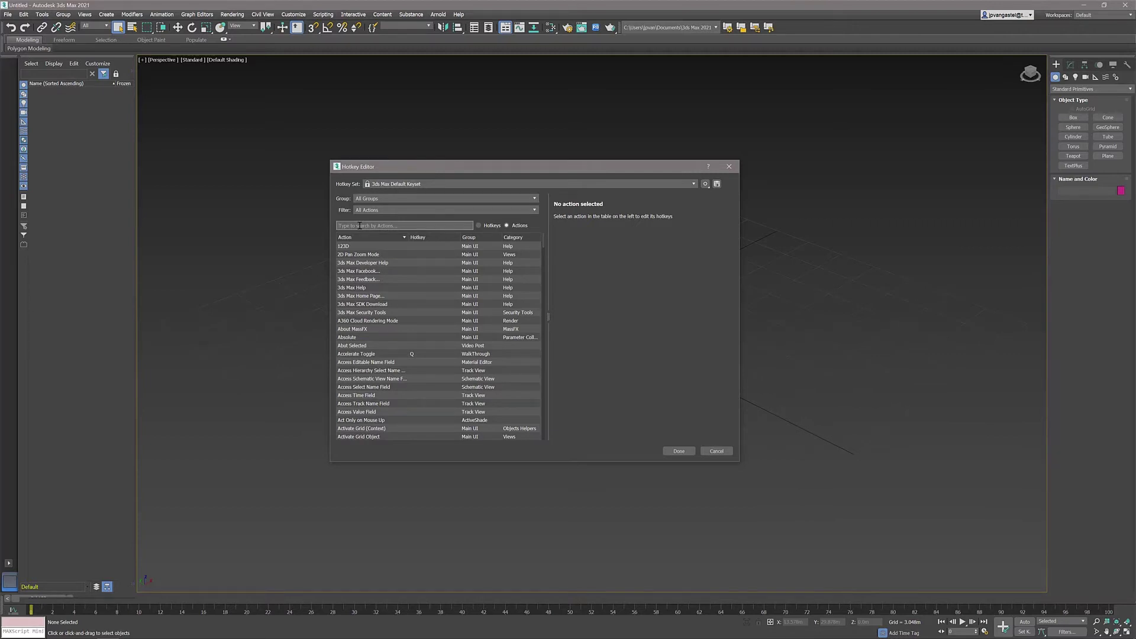
text(l)
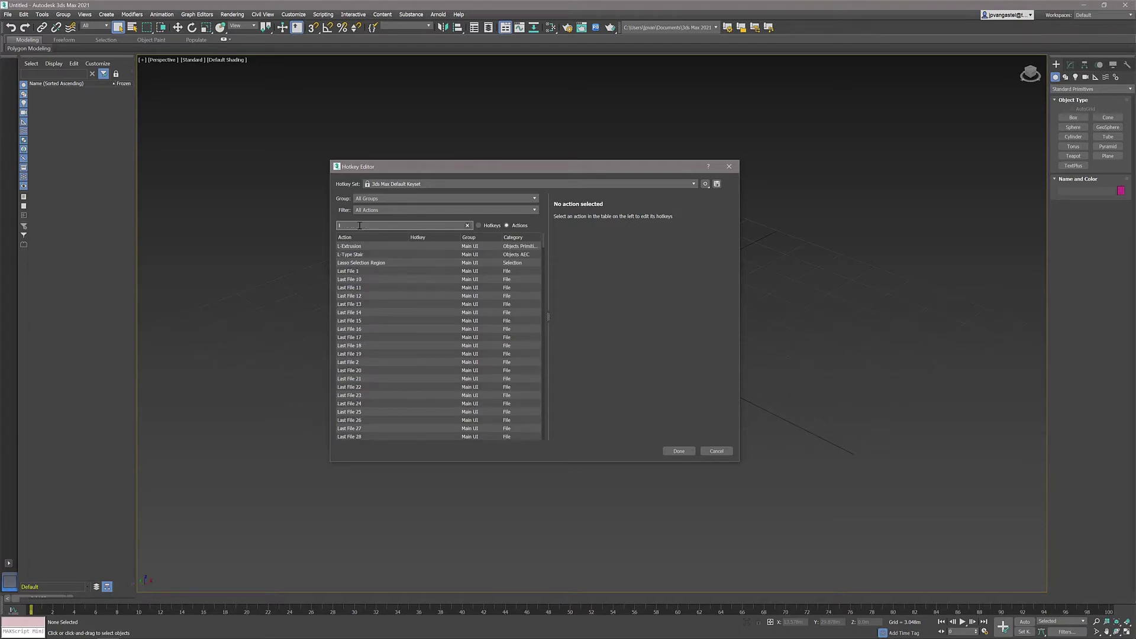
text(i)
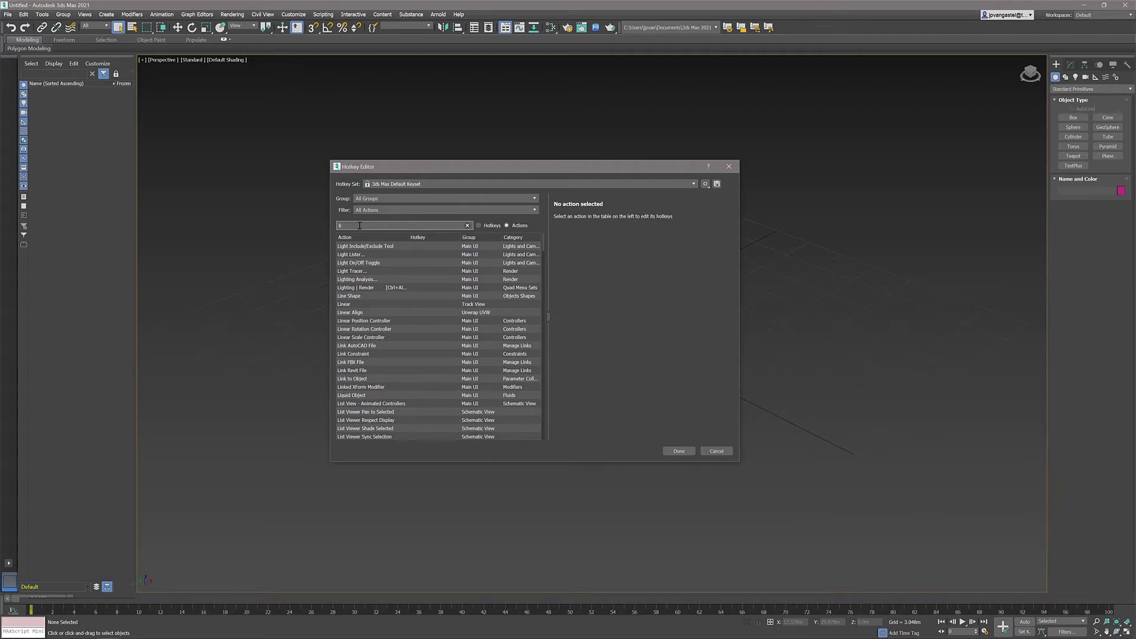
text(n)
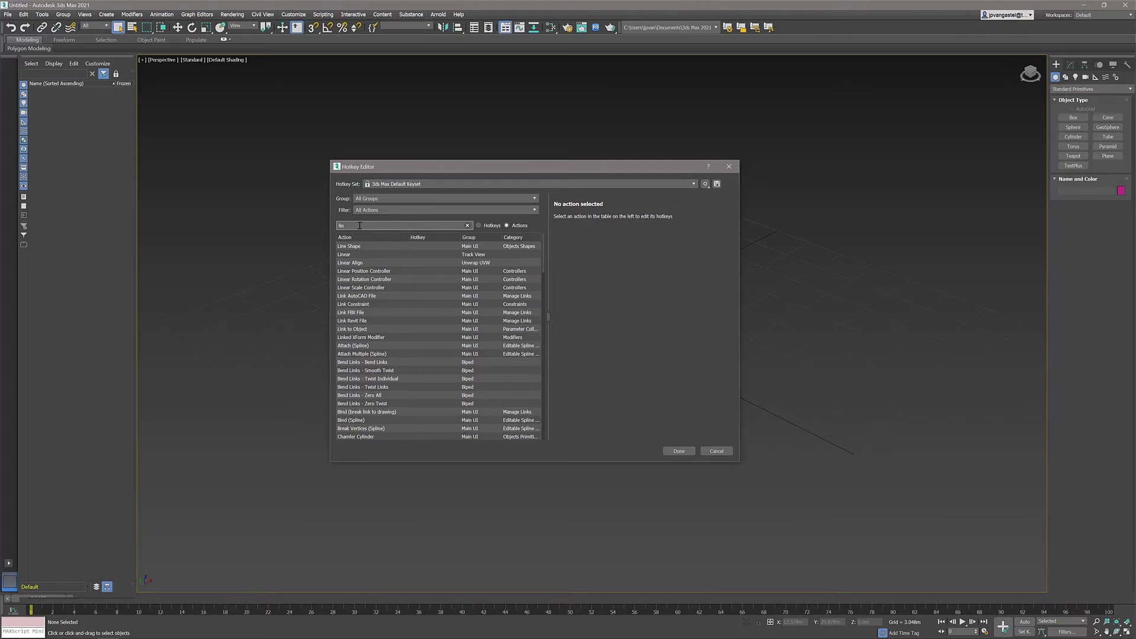
- Select the Line Shape action and ready its hotkey entry field
click(352, 248)
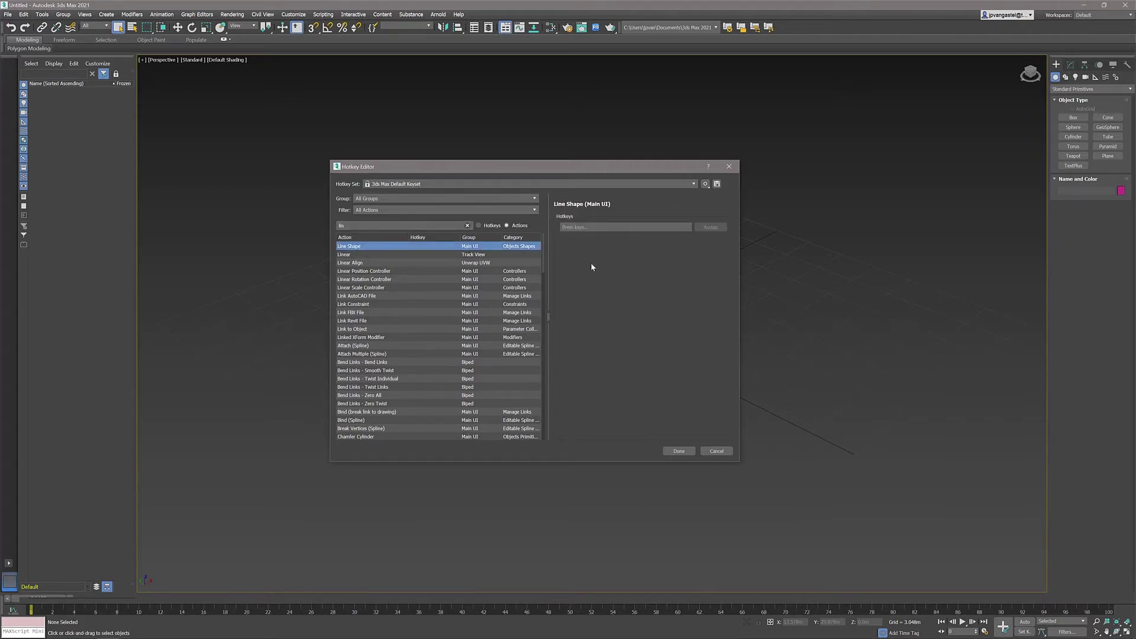
click(586, 227)
- Assign L to Line Shape, removing it from Left View, and show the keyset save options
key(l)
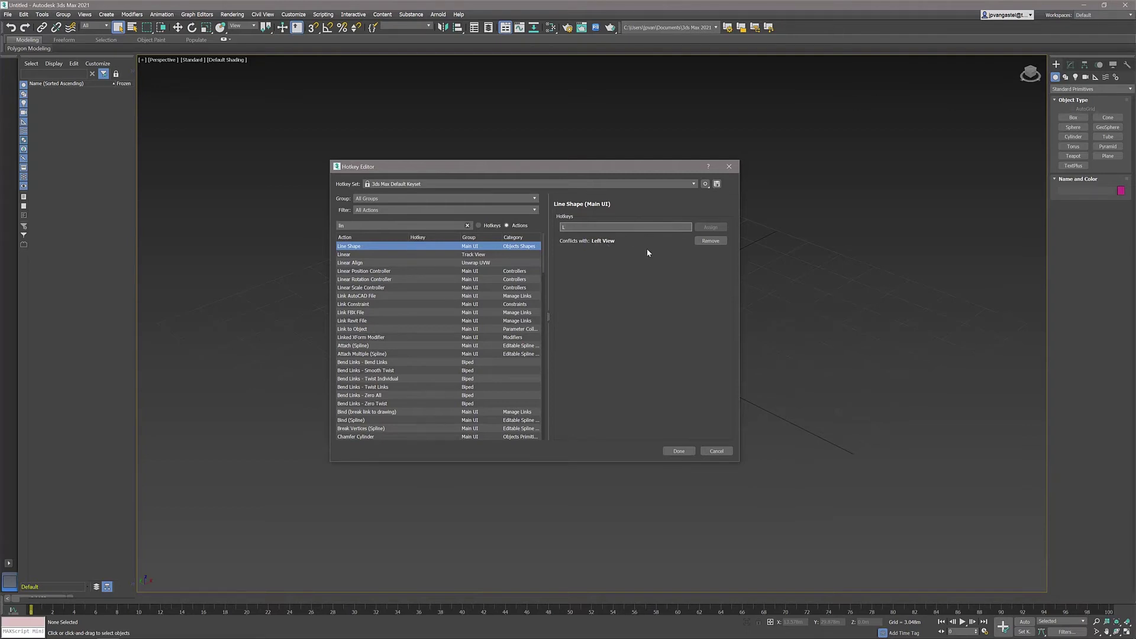
click(710, 241)
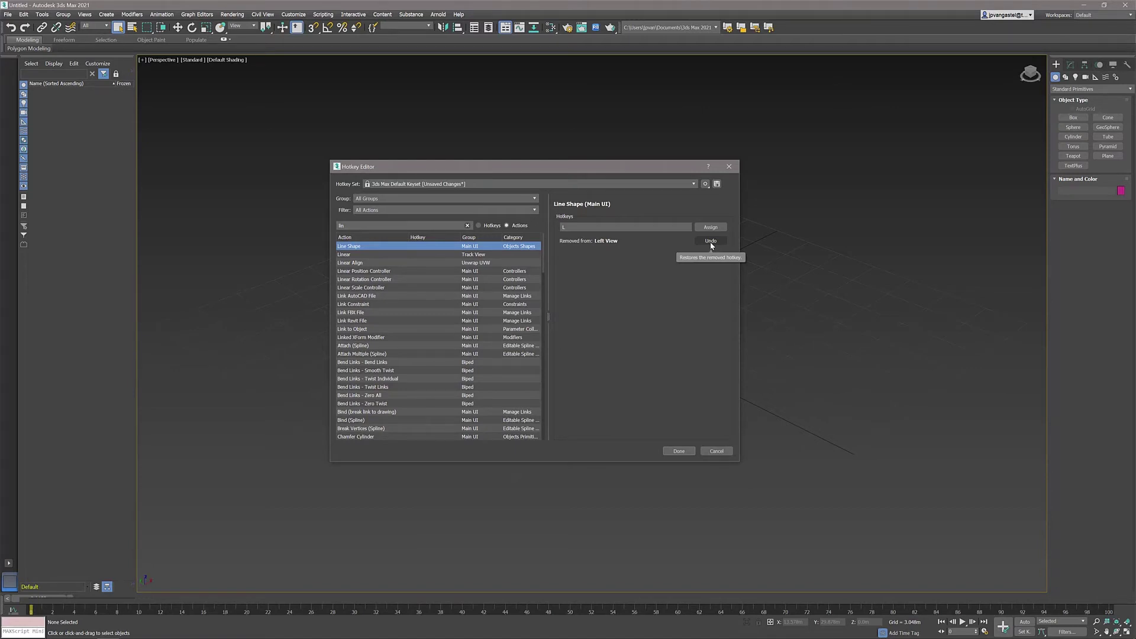
click(711, 228)
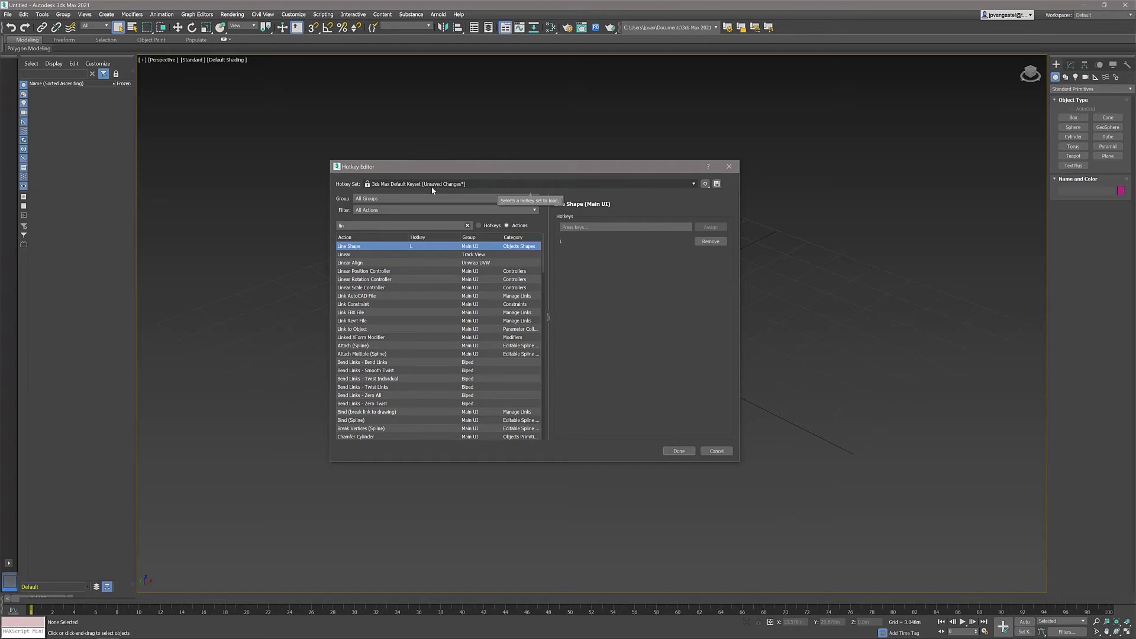
mouse_move(457, 184)
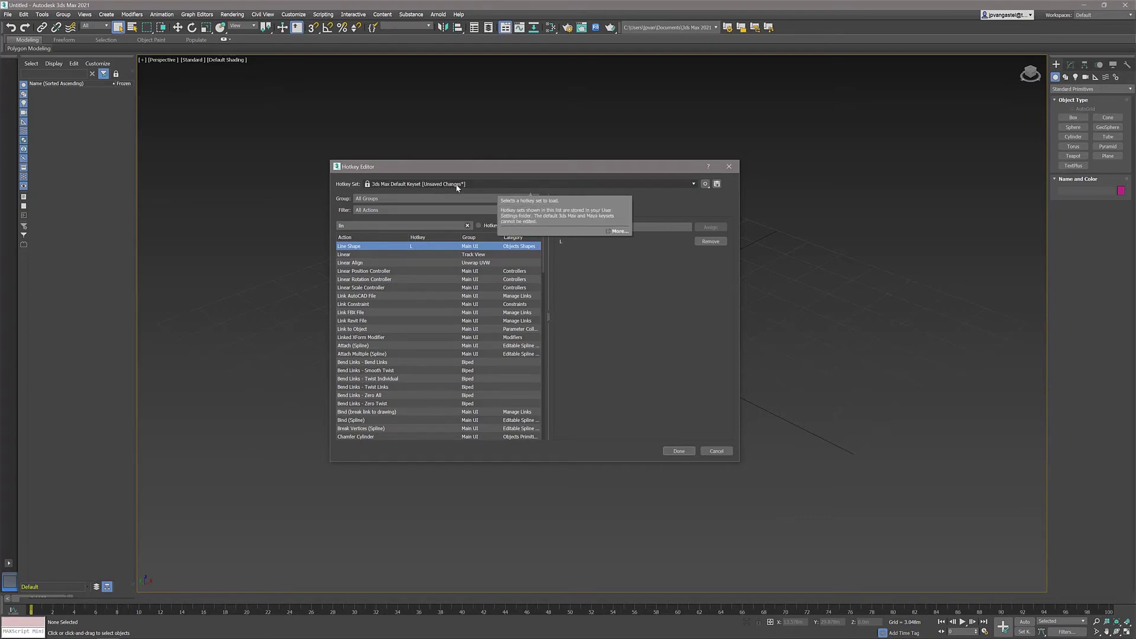
click(706, 184)
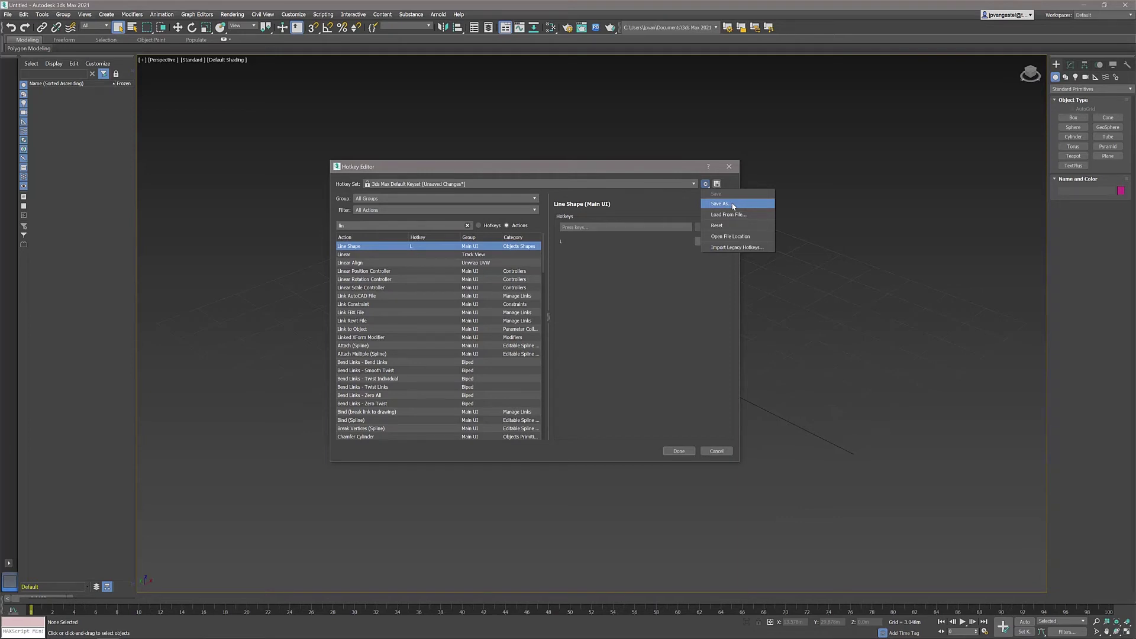
click(731, 203)
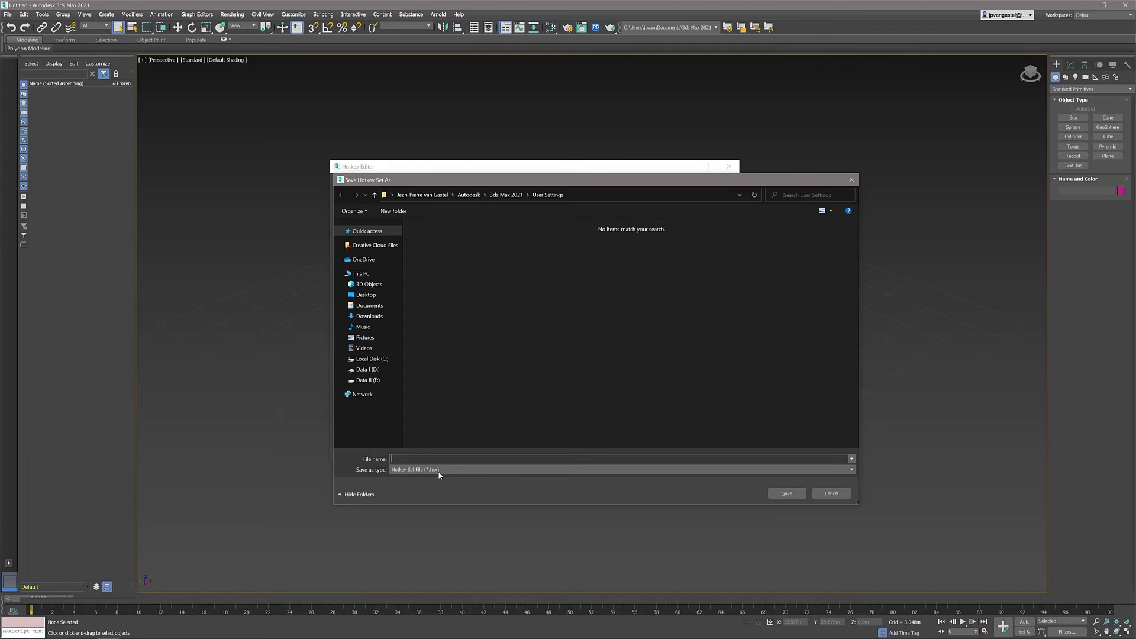
click(852, 180)
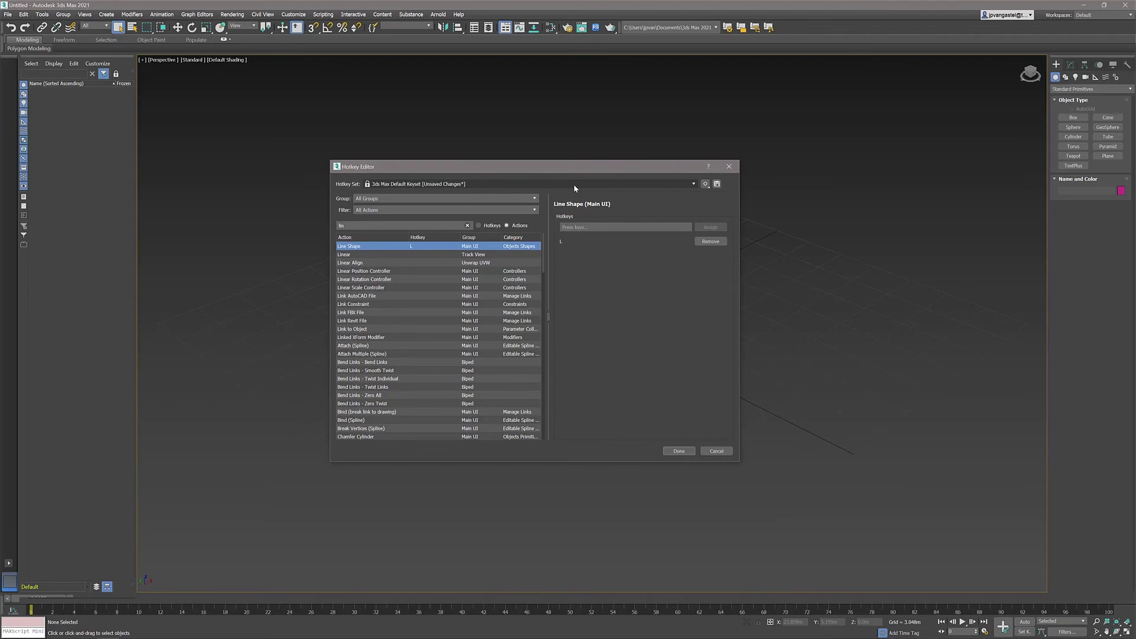
click(295, 16)
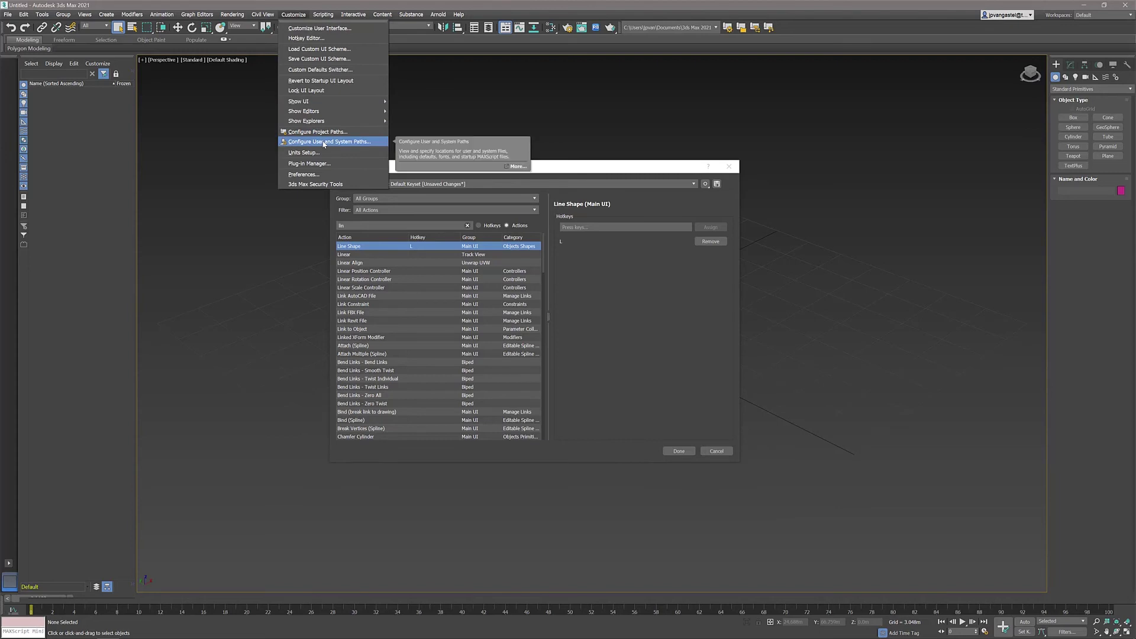
click(325, 143)
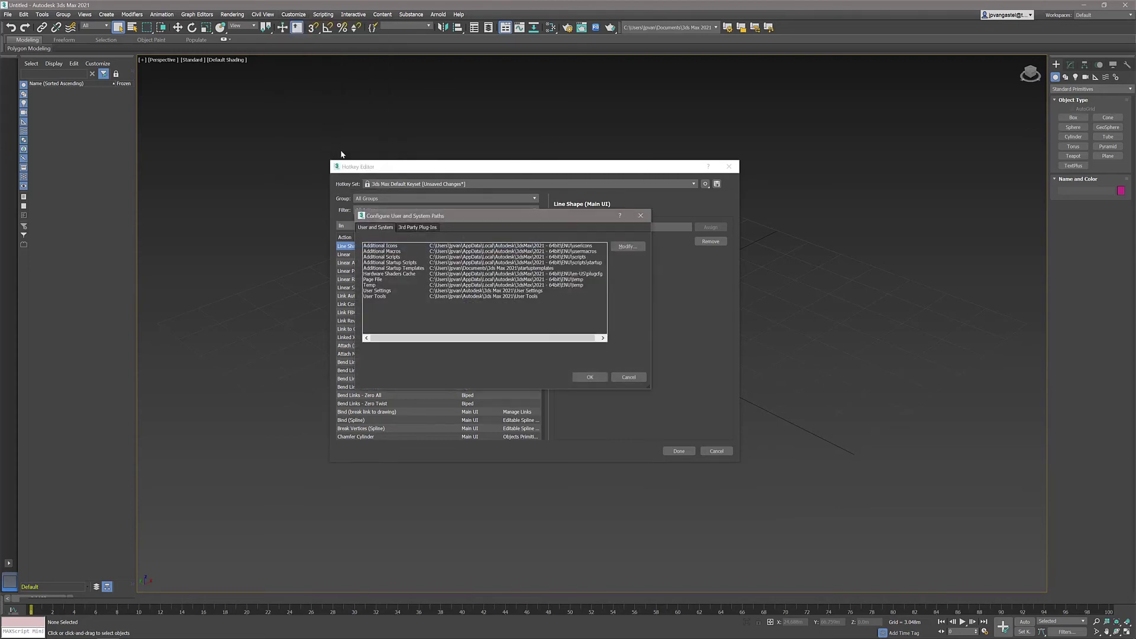
click(404, 291)
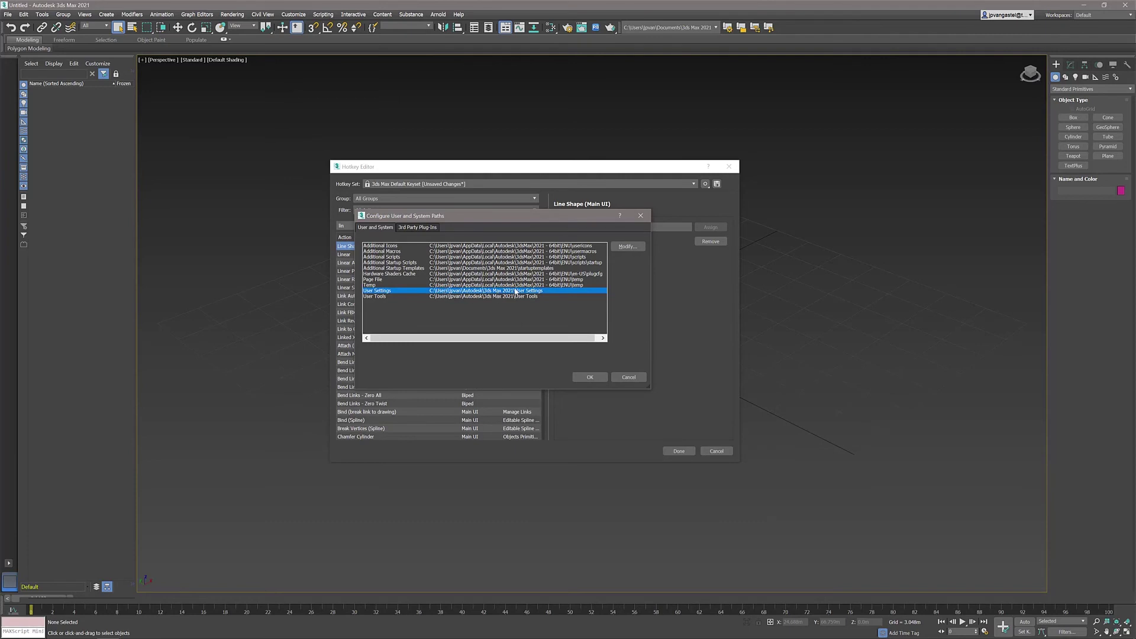
click(626, 379)
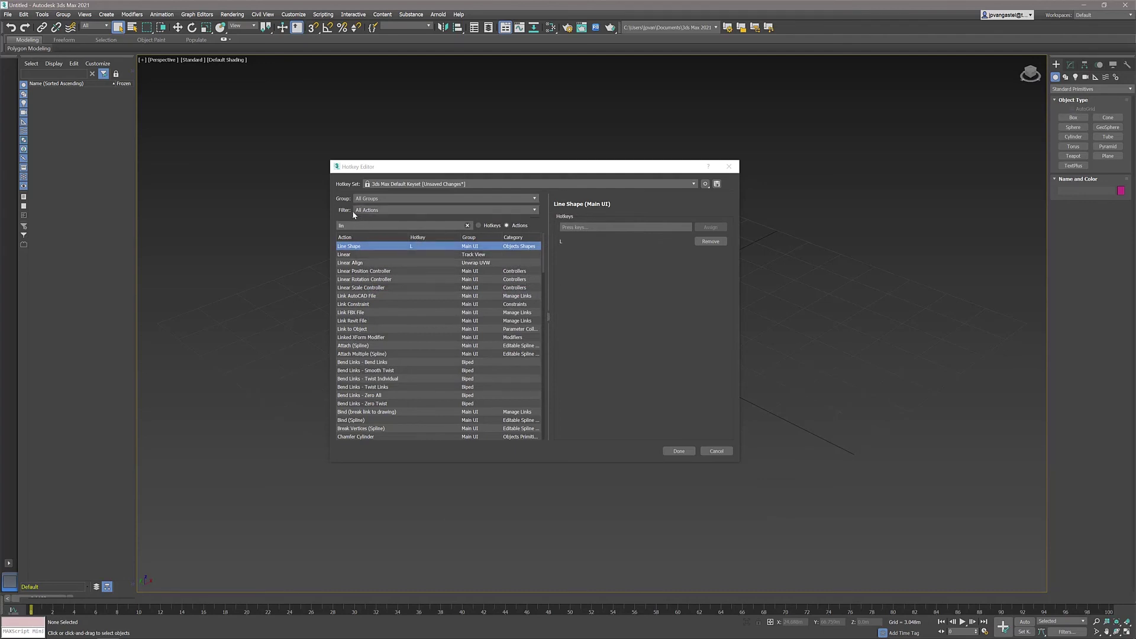
- Filter to Assigned Hotkeys Only and switch the search mode to Hotkeys
click(390, 209)
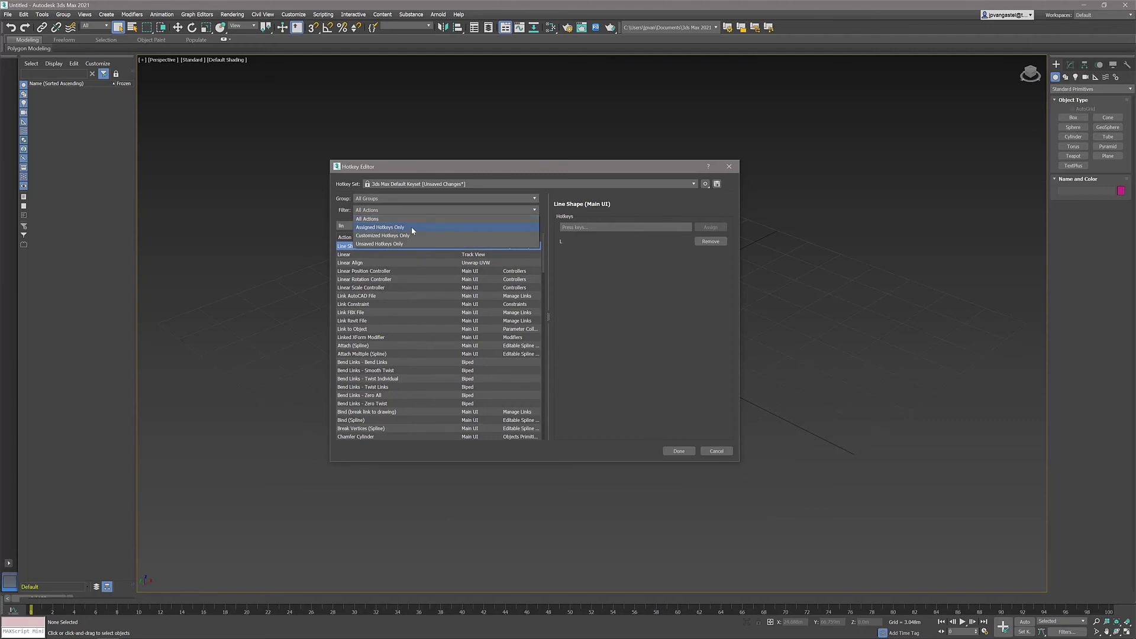
click(412, 229)
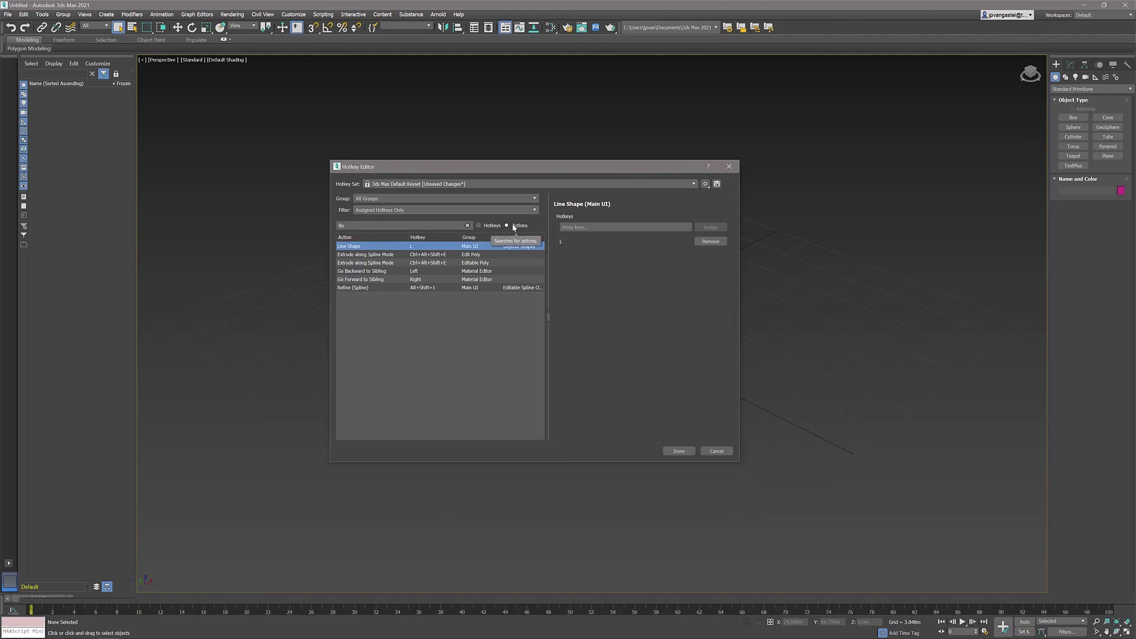
click(484, 226)
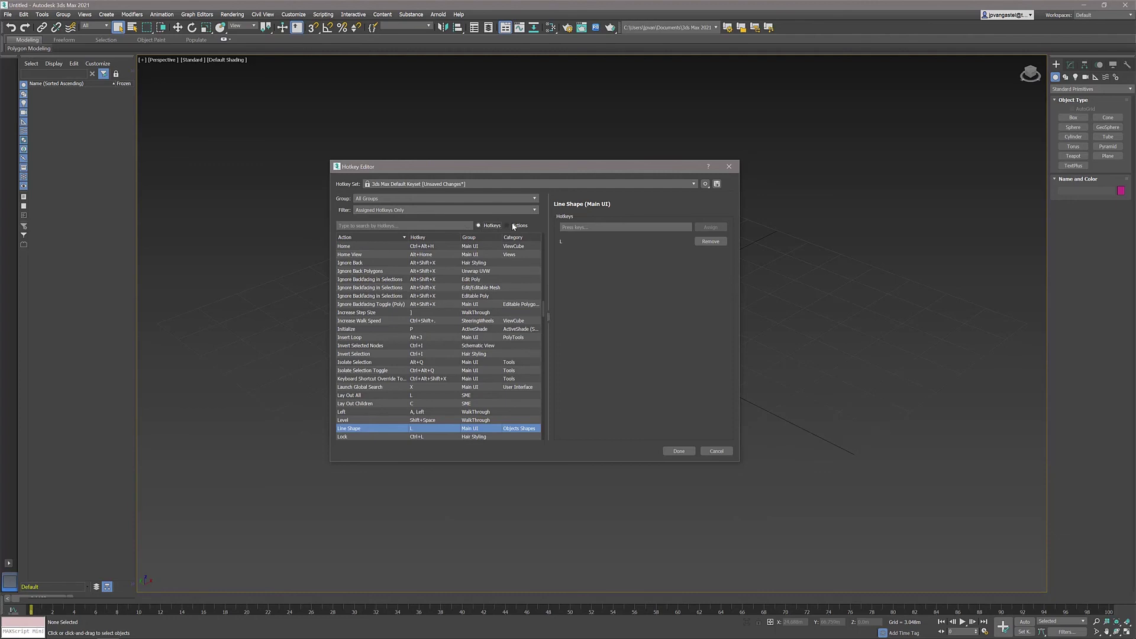
- Filter to Customized Hotkeys Only, then return the filter to All Actions
click(403, 210)
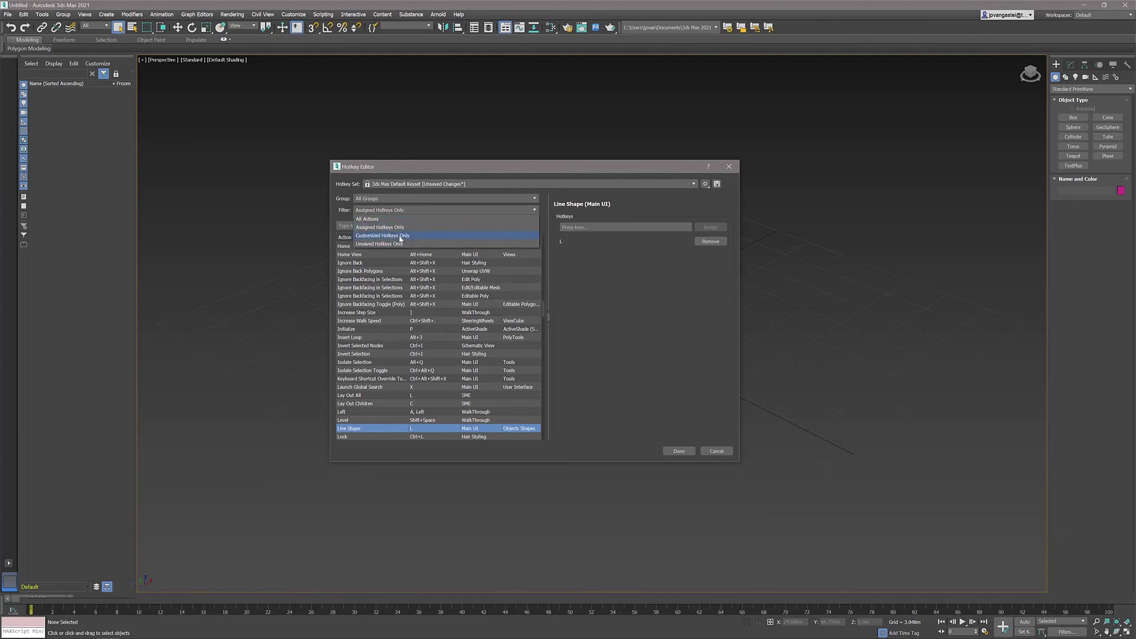
click(398, 236)
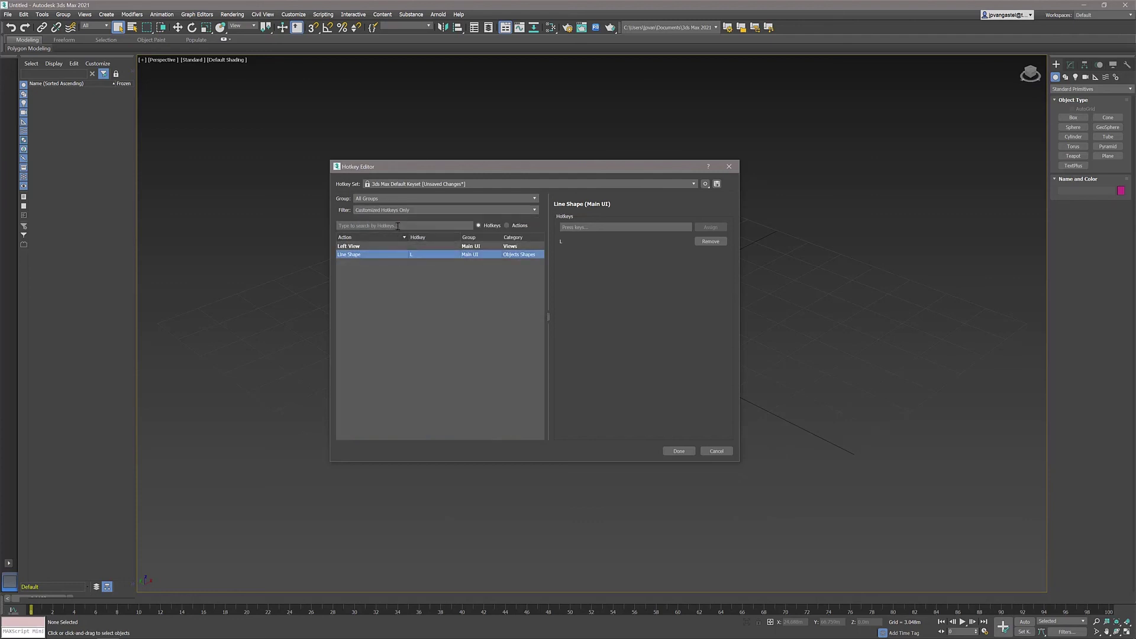
click(397, 211)
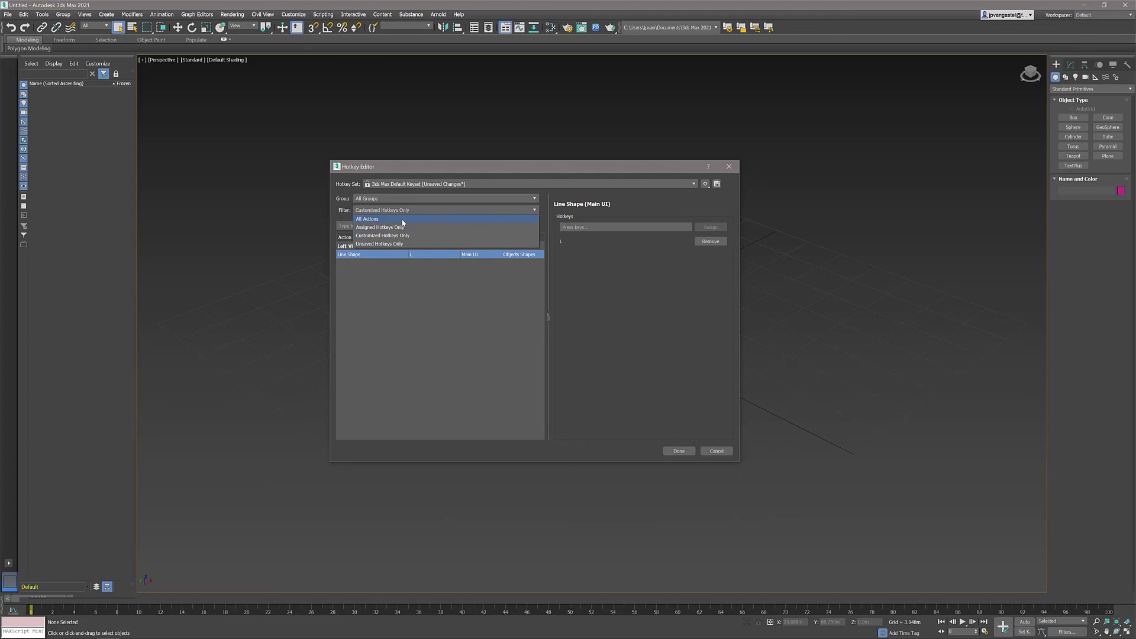
click(402, 219)
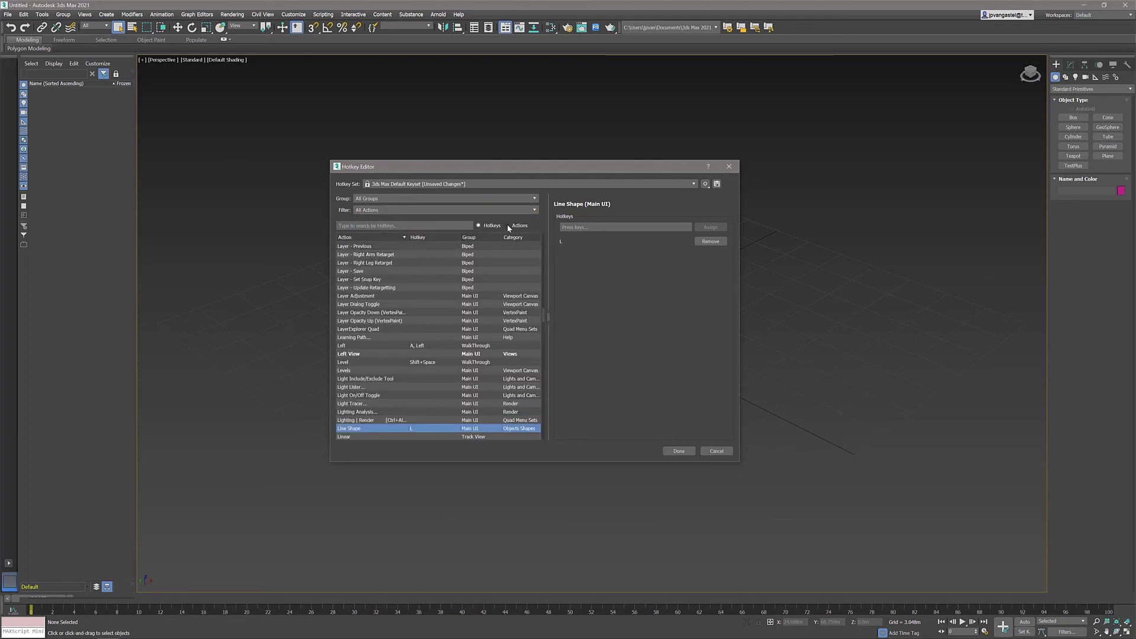